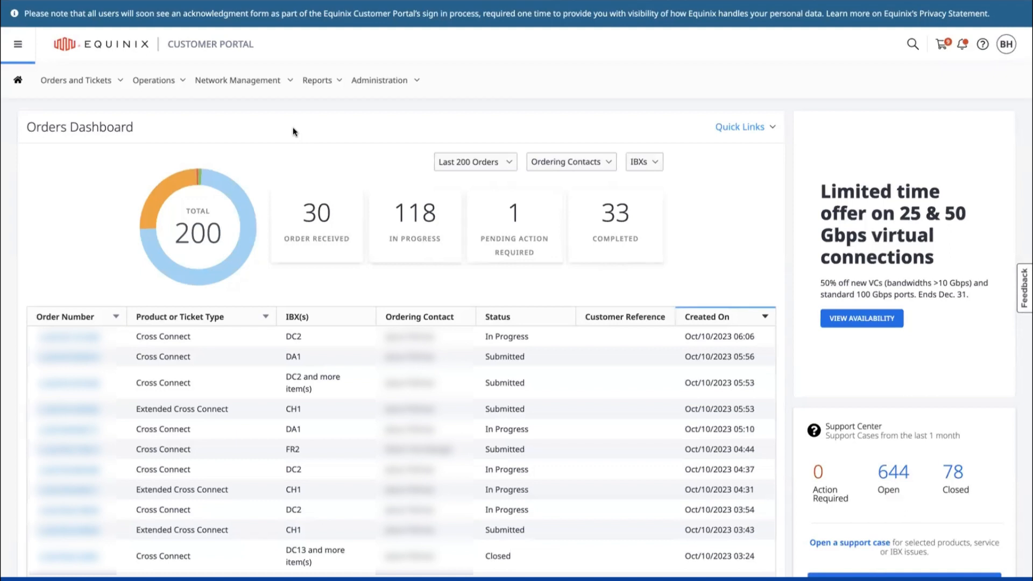
# Start a Cross Connect with Digital LOA order from the Colocation interconnection products
pyautogui.click(17, 49)
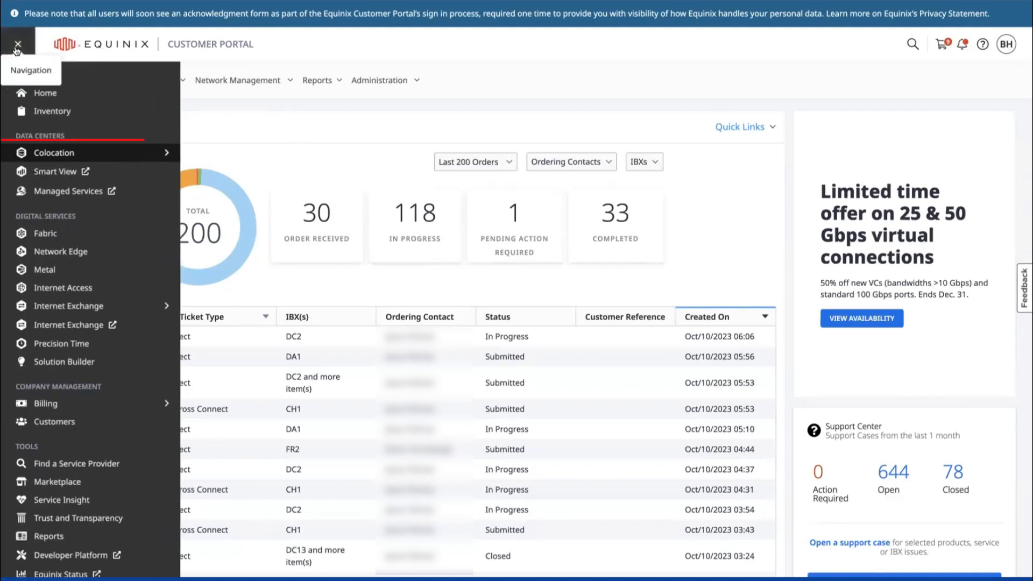
pyautogui.click(66, 155)
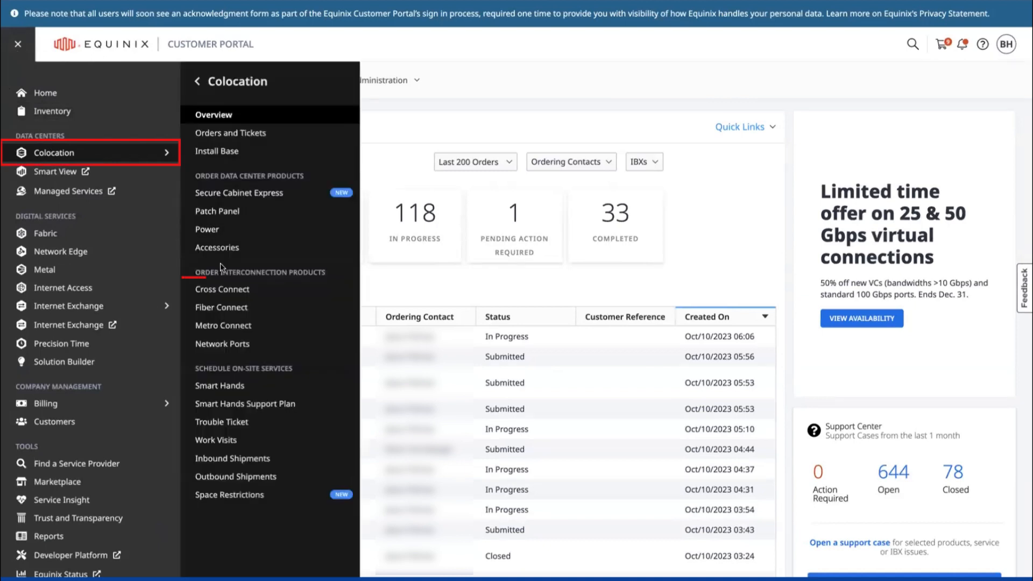
pyautogui.click(219, 290)
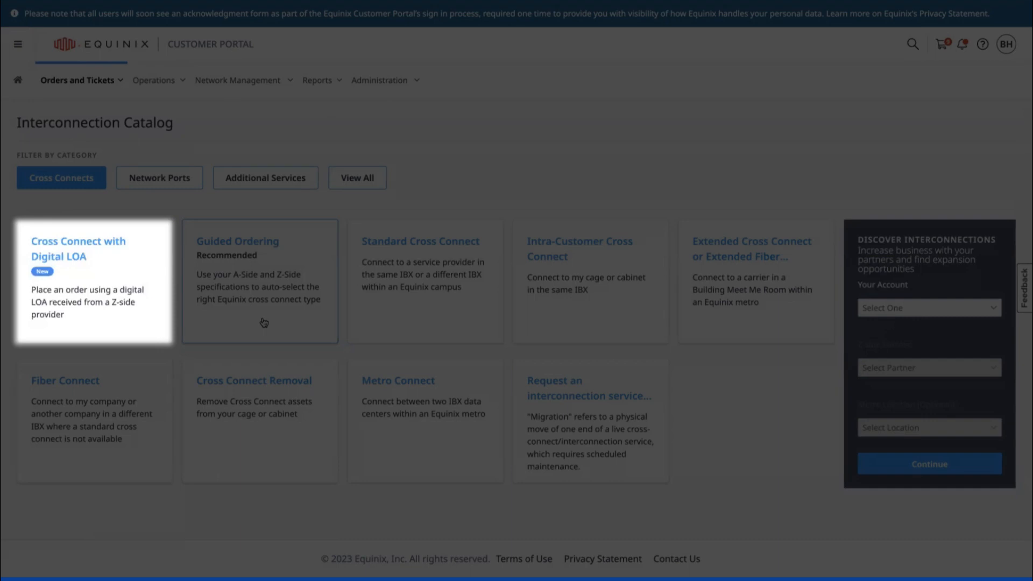
pyautogui.click(115, 283)
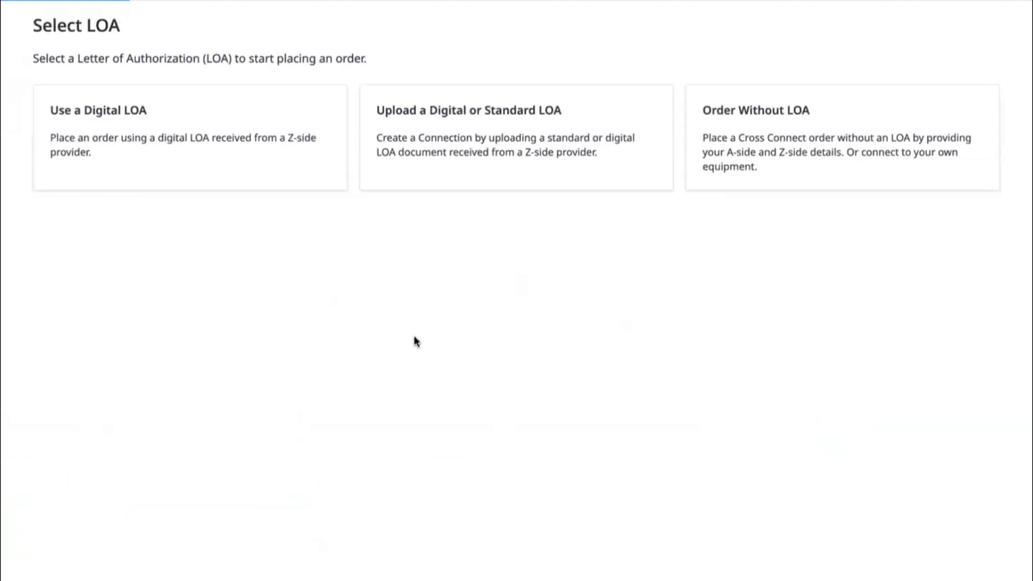
# Choose to upload a digital or standard LOA, attach the Letter Of Authorization (19) PDF from Downloads, and proceed to the cross connect configuration
pyautogui.click(491, 142)
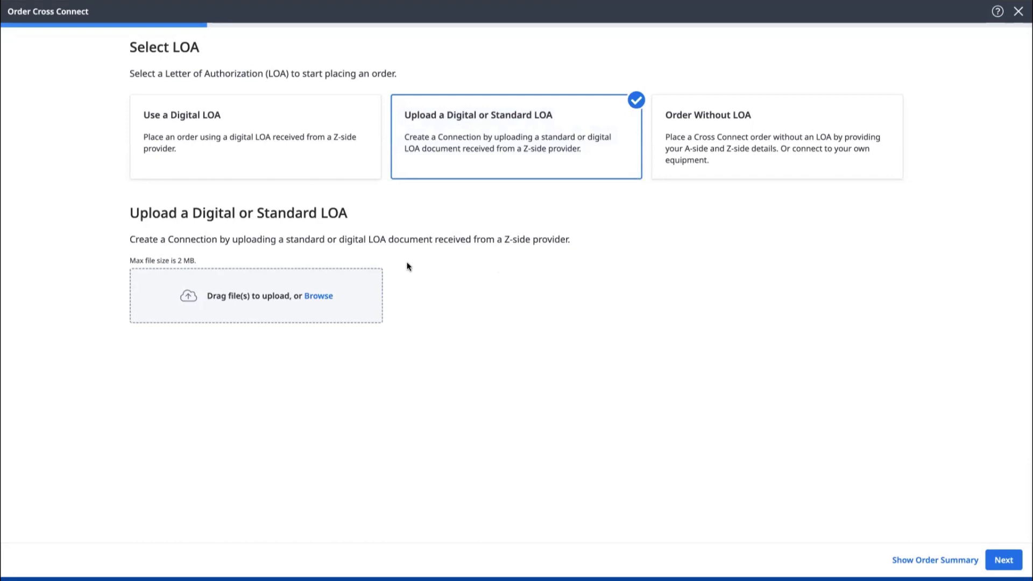
pyautogui.click(325, 296)
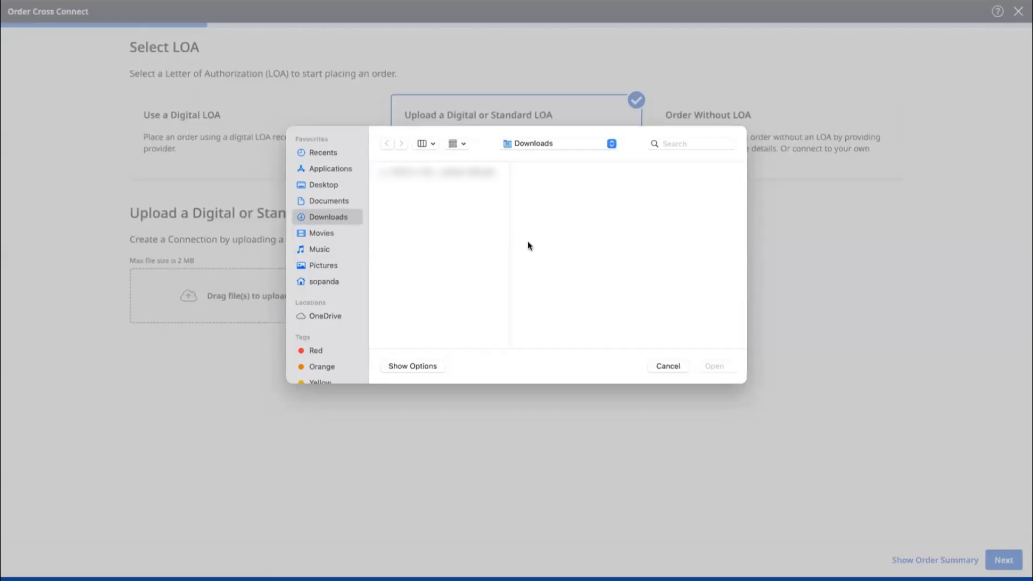
pyautogui.click(439, 172)
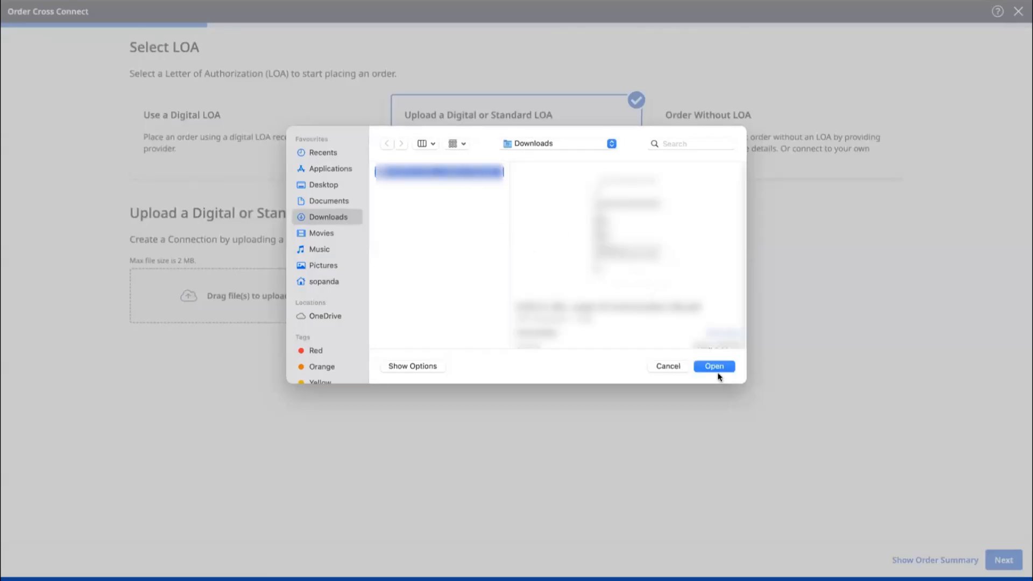
pyautogui.click(718, 369)
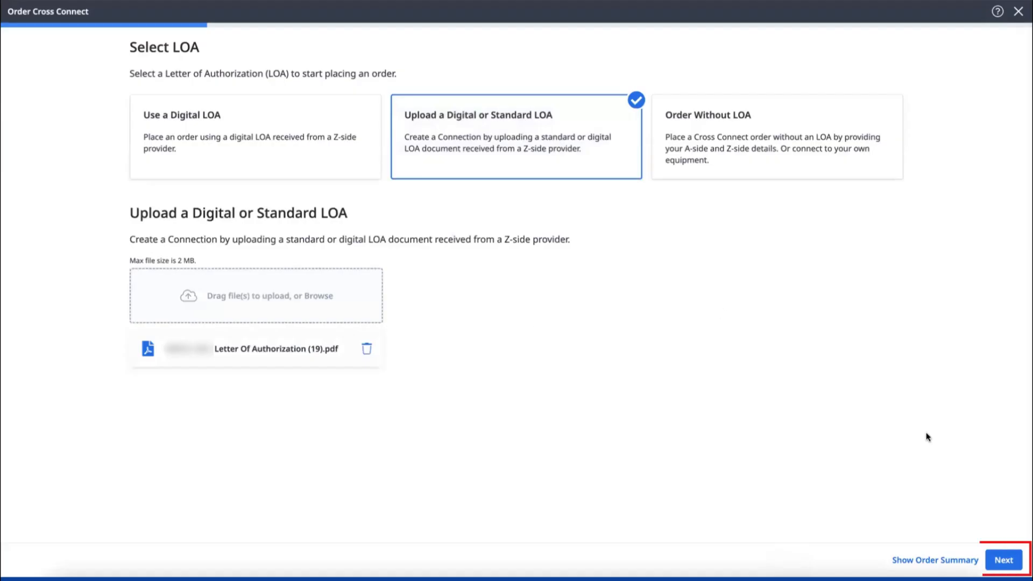
pyautogui.click(1004, 560)
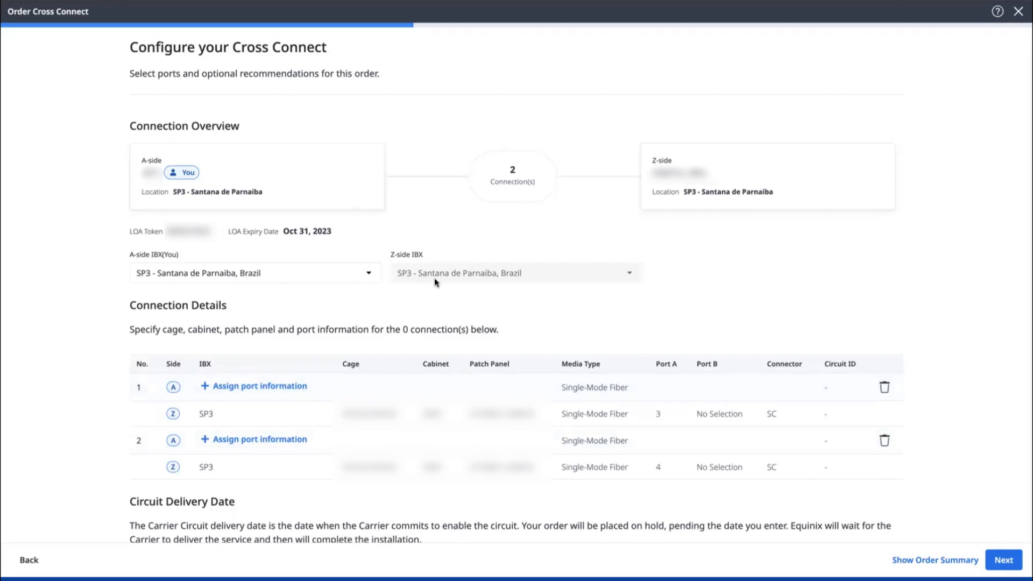
# Select SP3 - Santana de Parnaiba, Brazil as the A-side IBX and assign connection 1's A-side cabinet, patch panel and LC connector
pyautogui.click(348, 277)
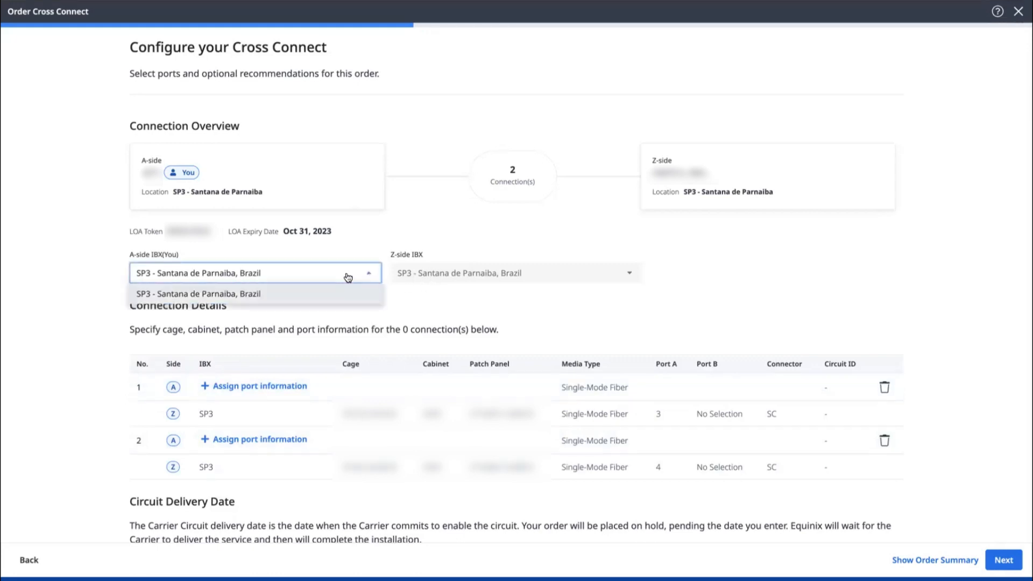
pyautogui.click(307, 297)
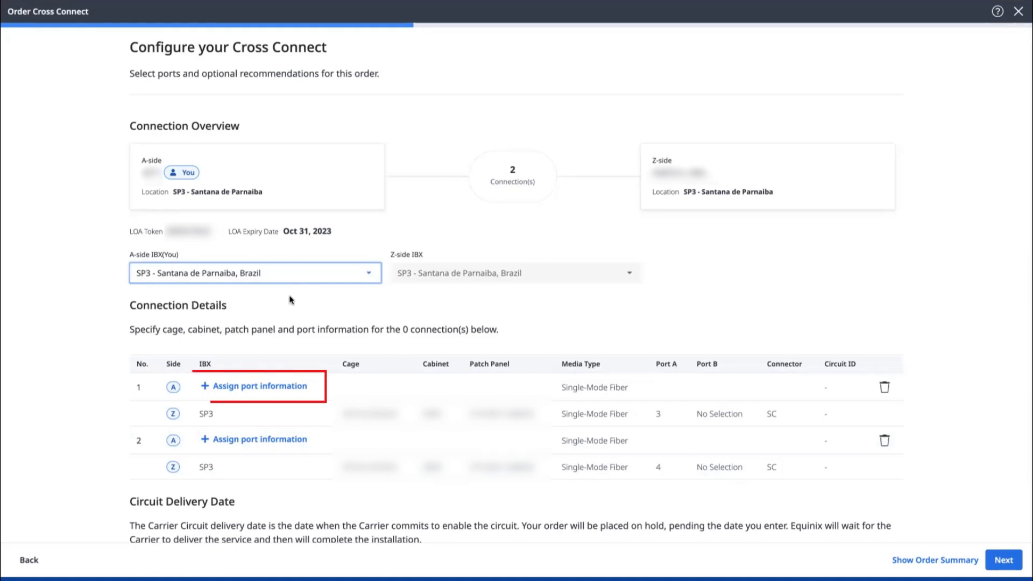
pyautogui.click(258, 387)
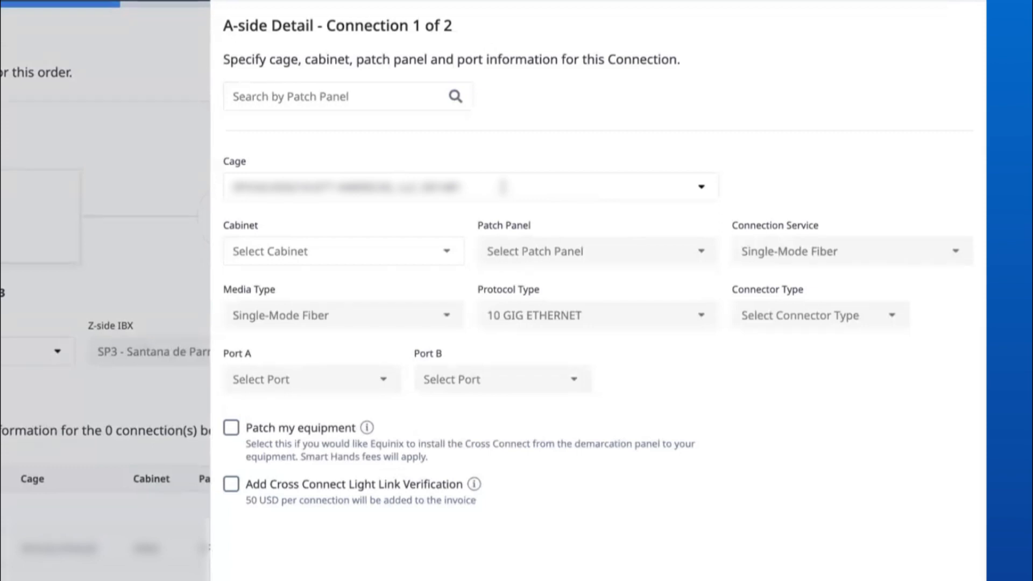
pyautogui.click(410, 250)
pyautogui.click(323, 314)
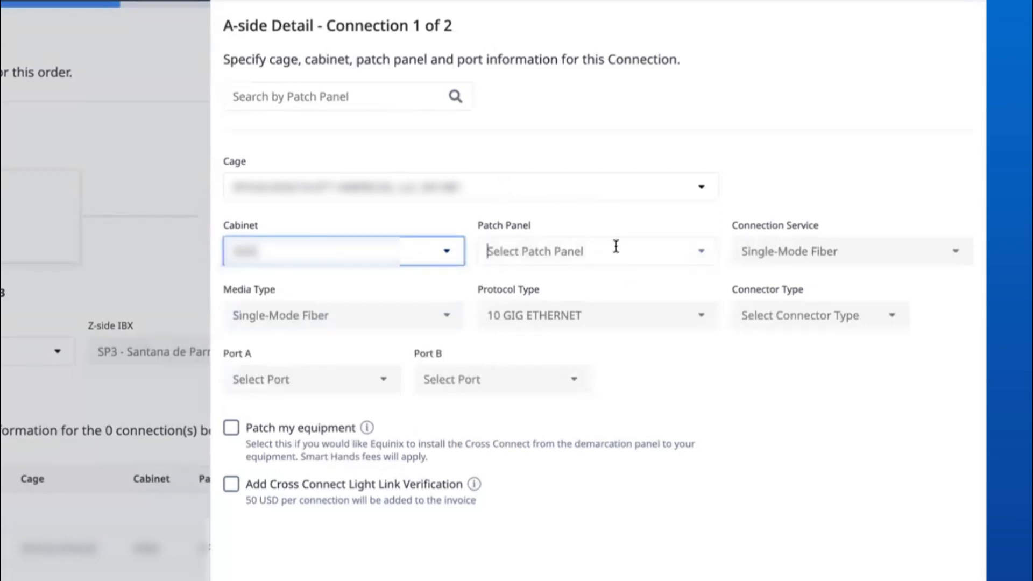
pyautogui.scroll(-4, 635, 397)
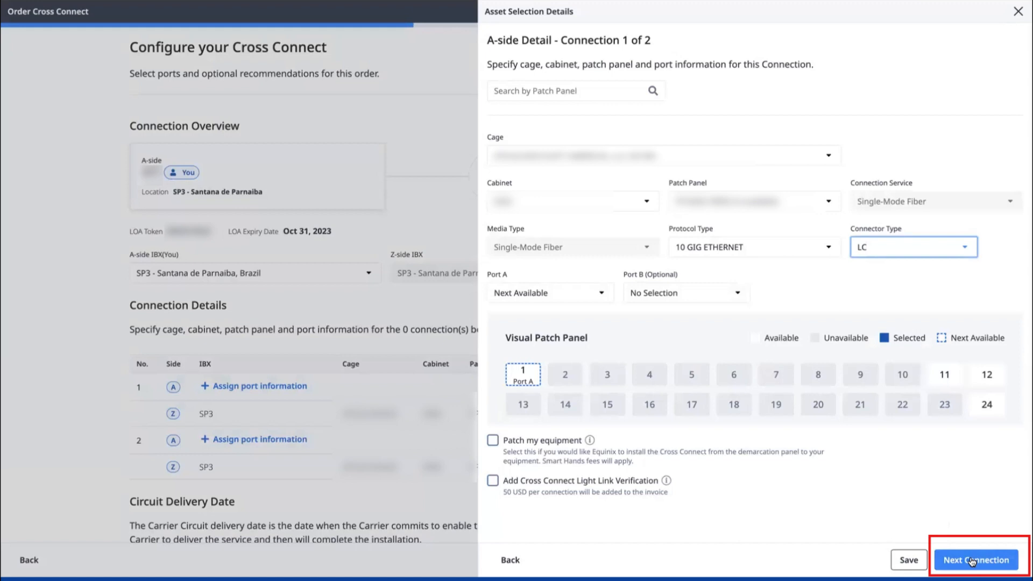
pyautogui.click(972, 561)
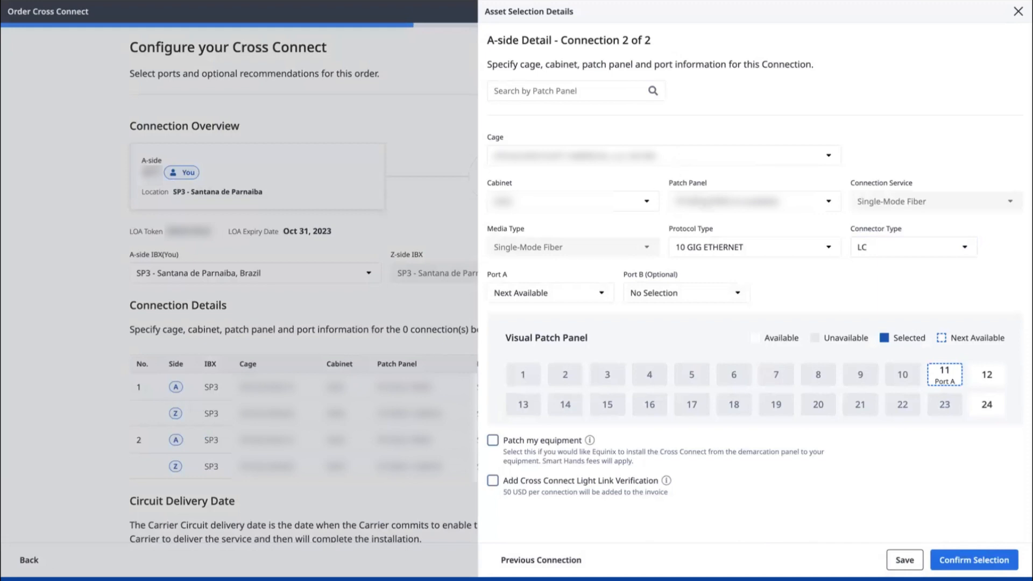
# Assign connection 2's A-side port information with the other patch panel and an SC connector, and confirm the selection
pyautogui.click(644, 200)
pyautogui.click(737, 202)
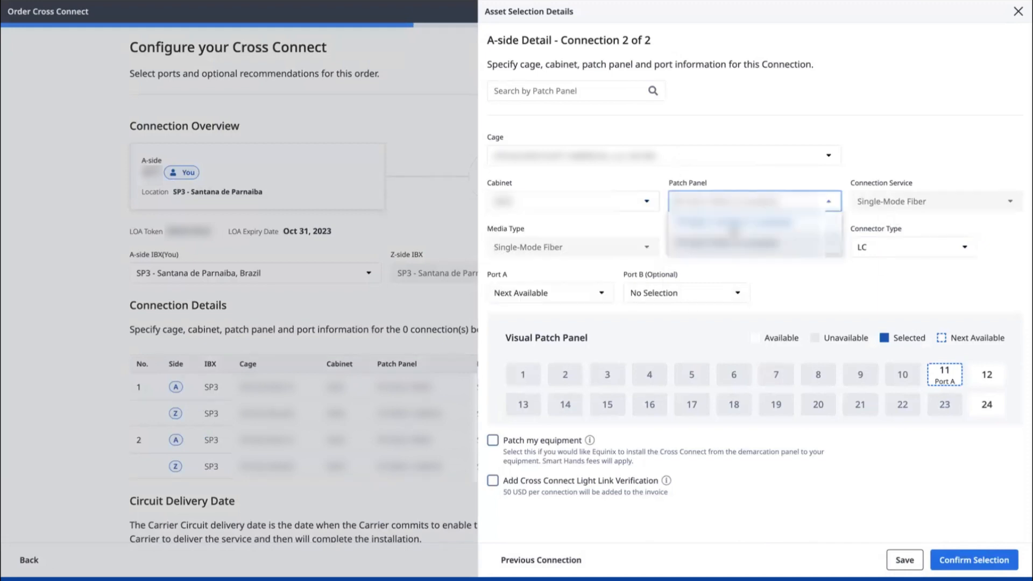
pyautogui.click(733, 226)
pyautogui.click(893, 247)
pyautogui.click(876, 291)
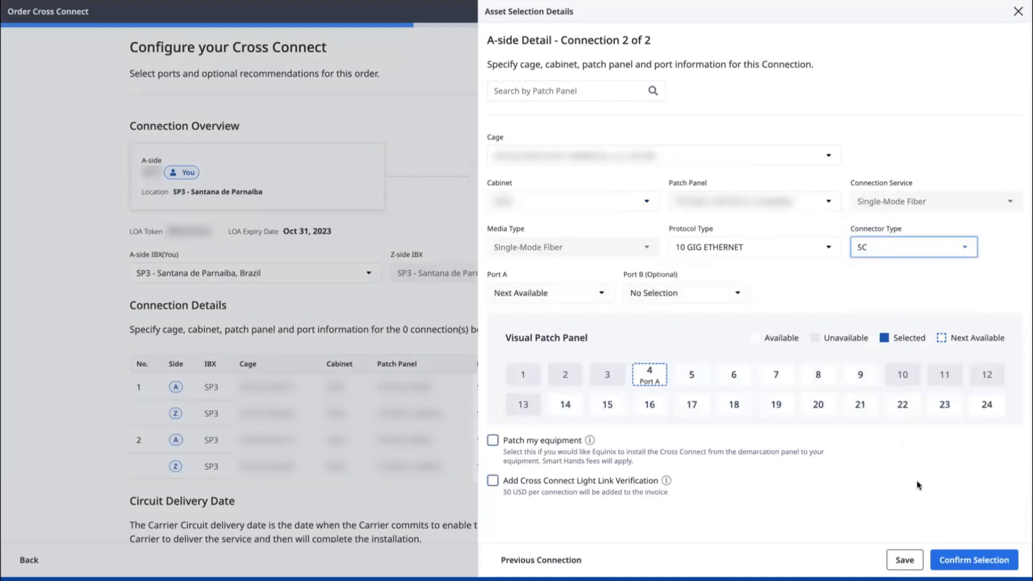
pyautogui.click(977, 561)
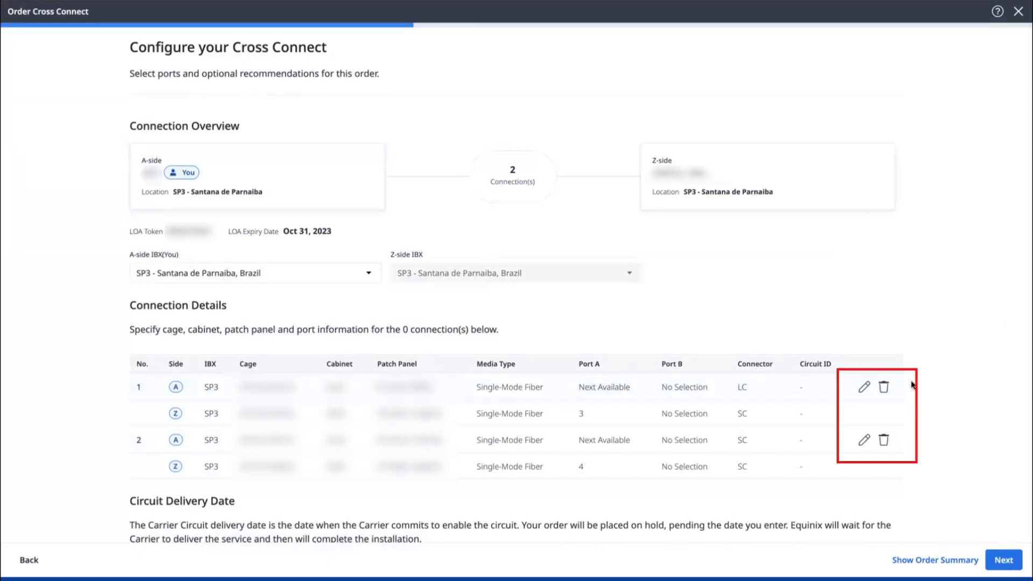
# Proceed to the order review without additional instructions, accepting the suggested Oct 17, 2023 completion date and the default contact
pyautogui.scroll(-5, 922, 327)
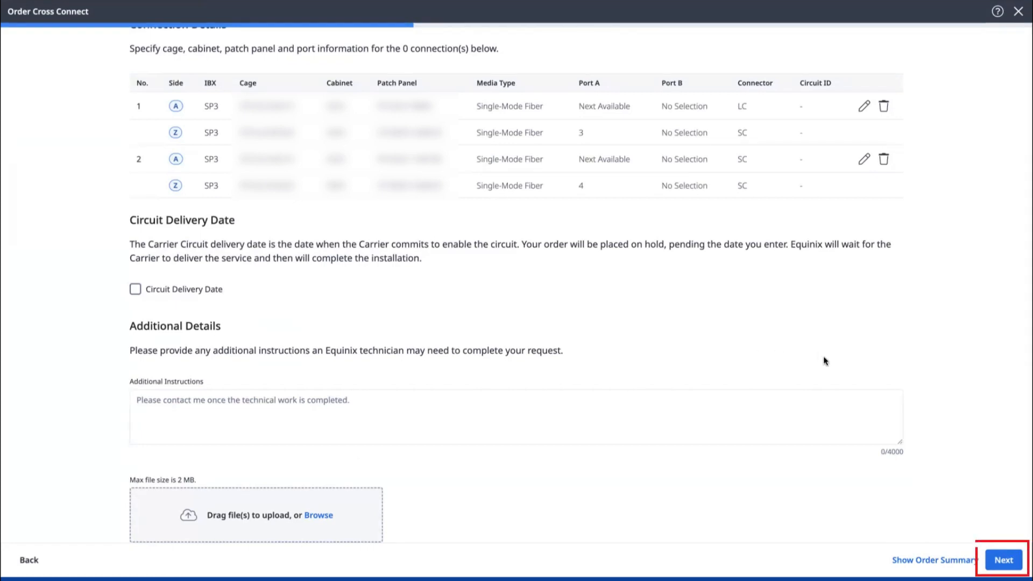
pyautogui.click(1001, 562)
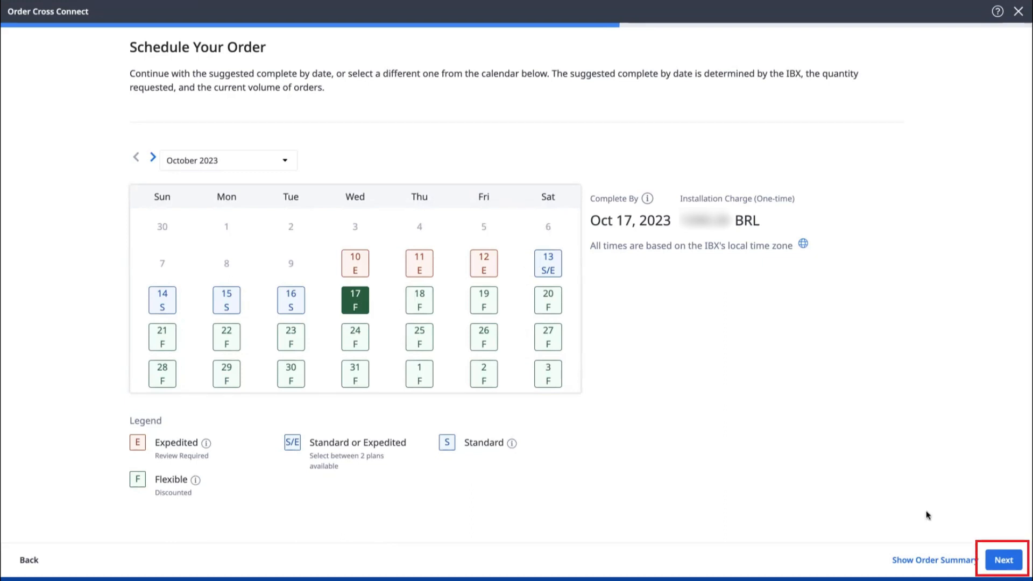
pyautogui.click(1015, 565)
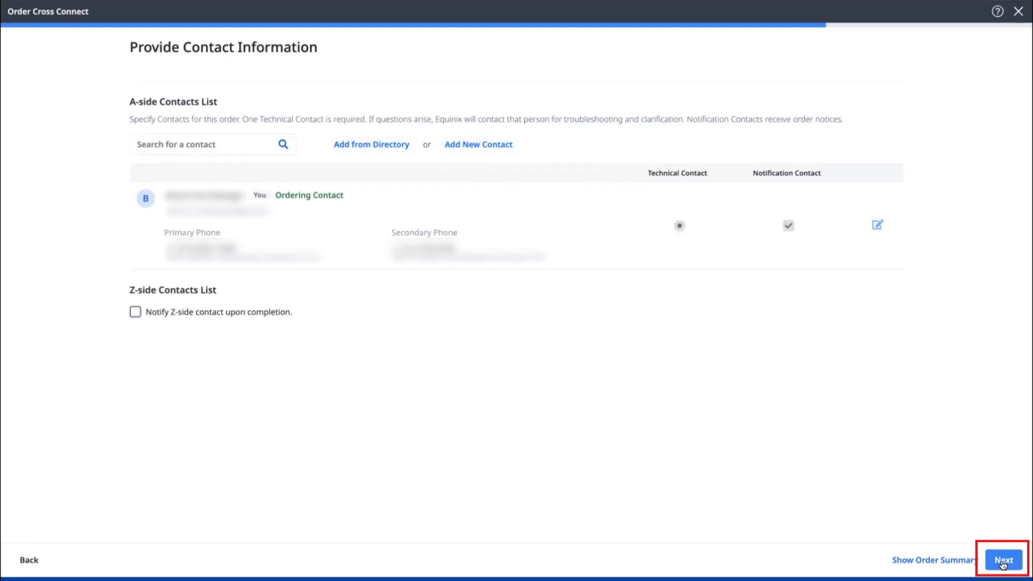
pyautogui.click(1003, 561)
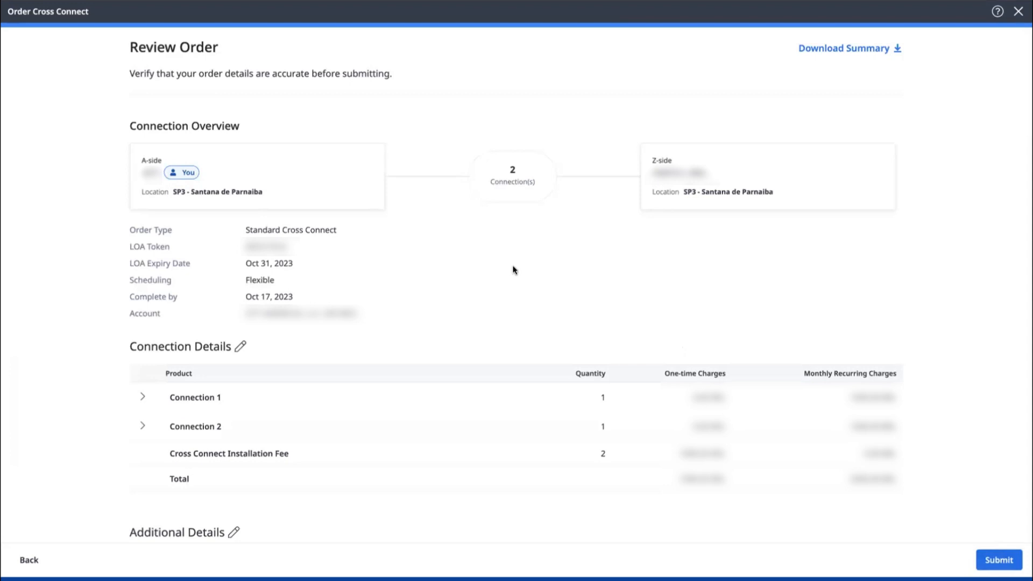
# Review the order details, accept the Order Terms and Conditions, and mark the acceptance statement as accepted
pyautogui.scroll(-2, 514, 270)
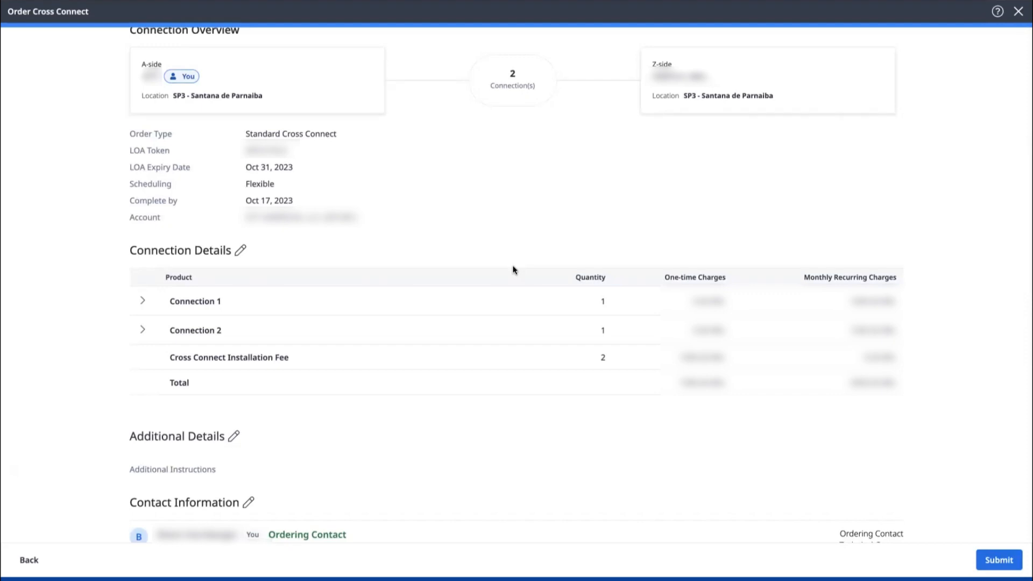
pyautogui.scroll(-4, 423, 441)
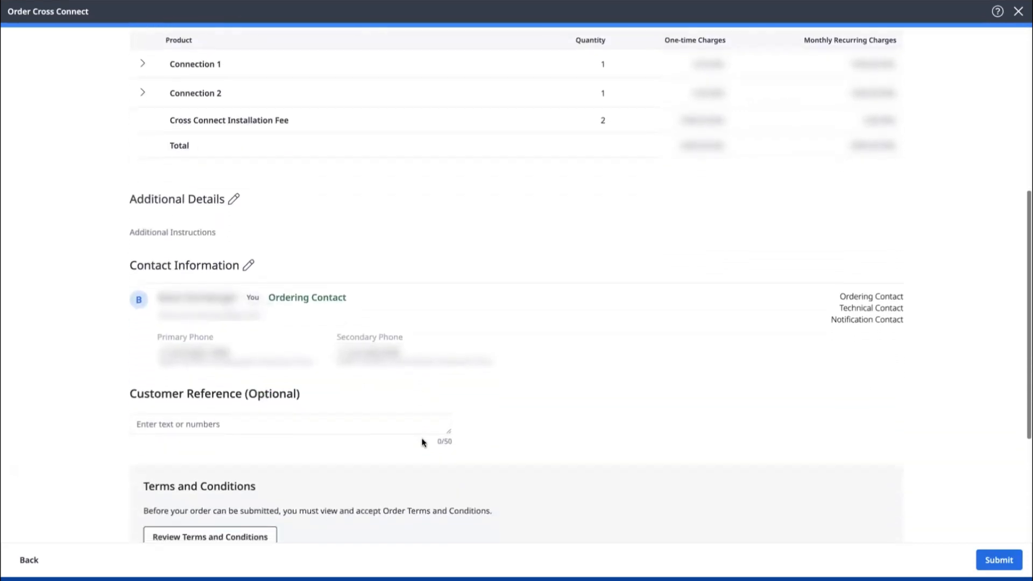
pyautogui.scroll(3, 423, 443)
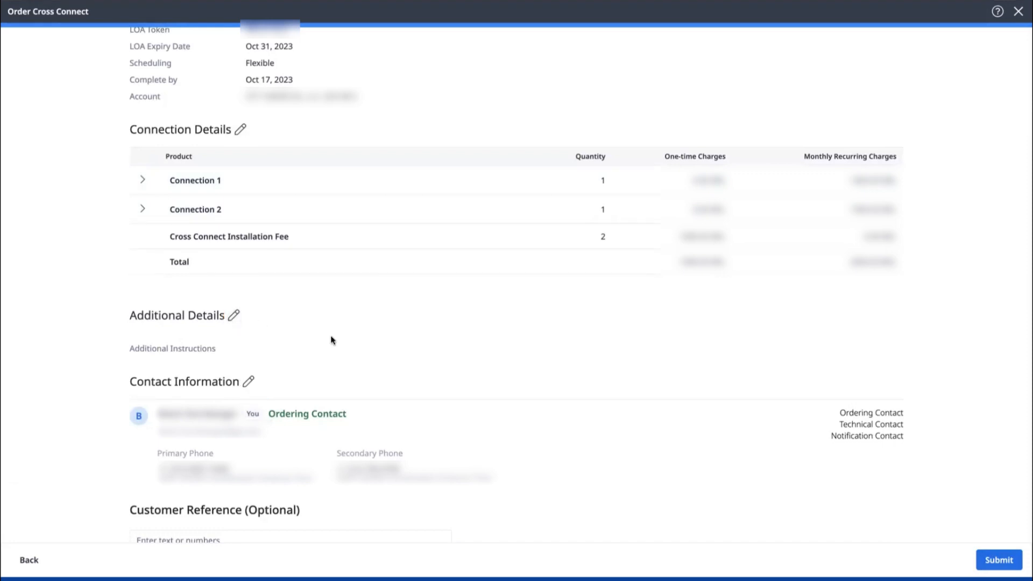
pyautogui.scroll(-5, 329, 339)
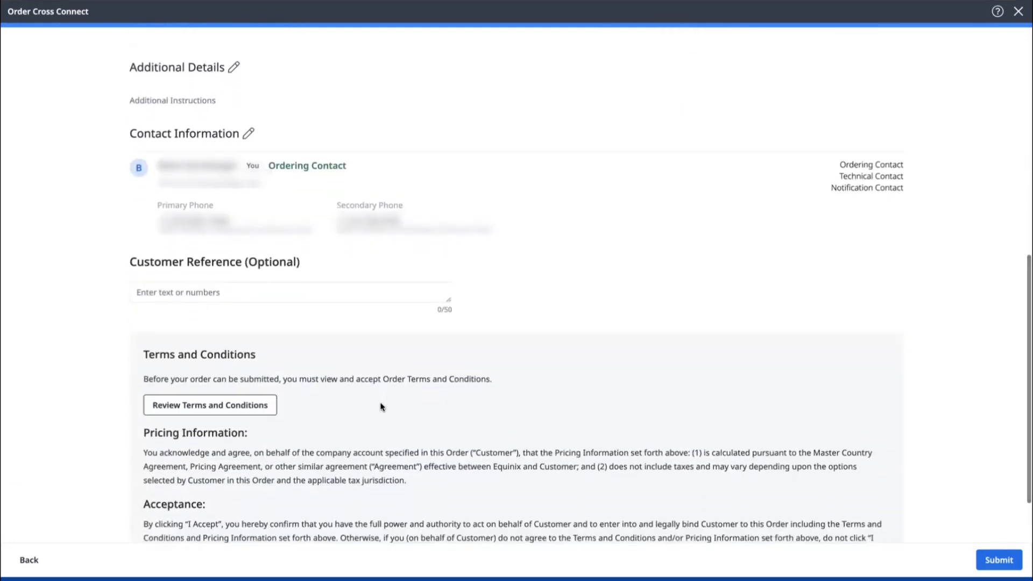
pyautogui.scroll(-2, 380, 406)
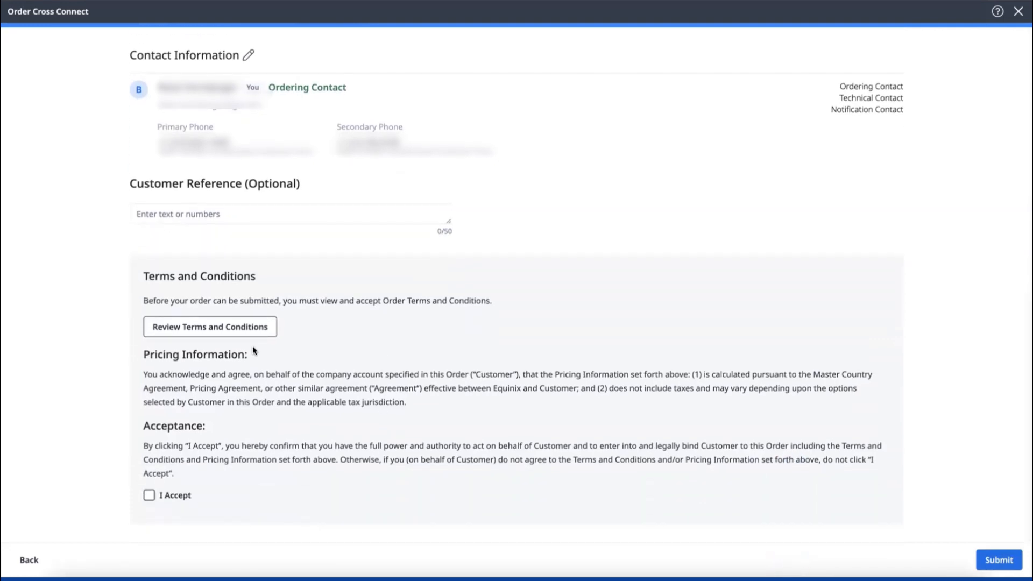
pyautogui.click(218, 325)
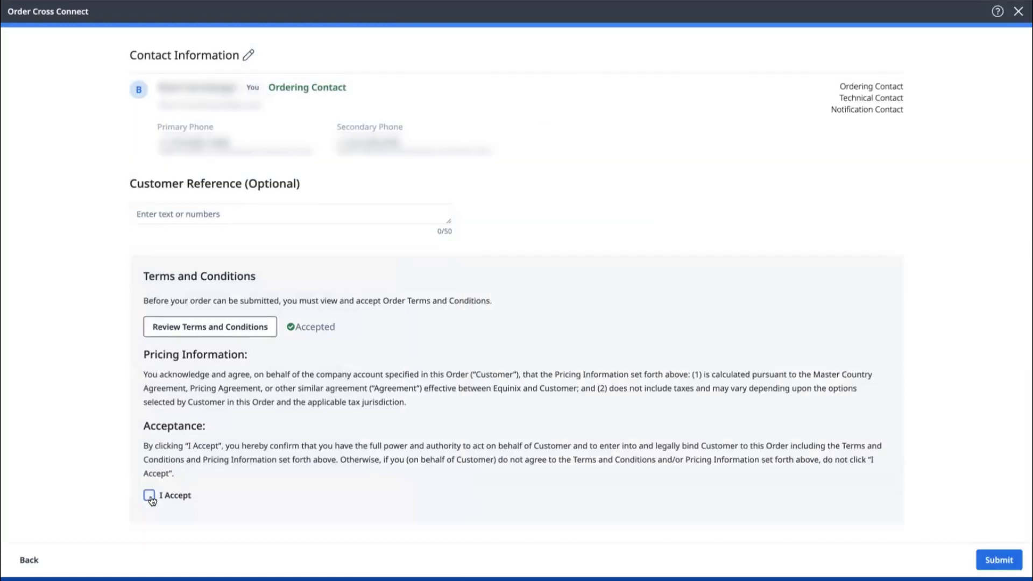
pyautogui.click(150, 495)
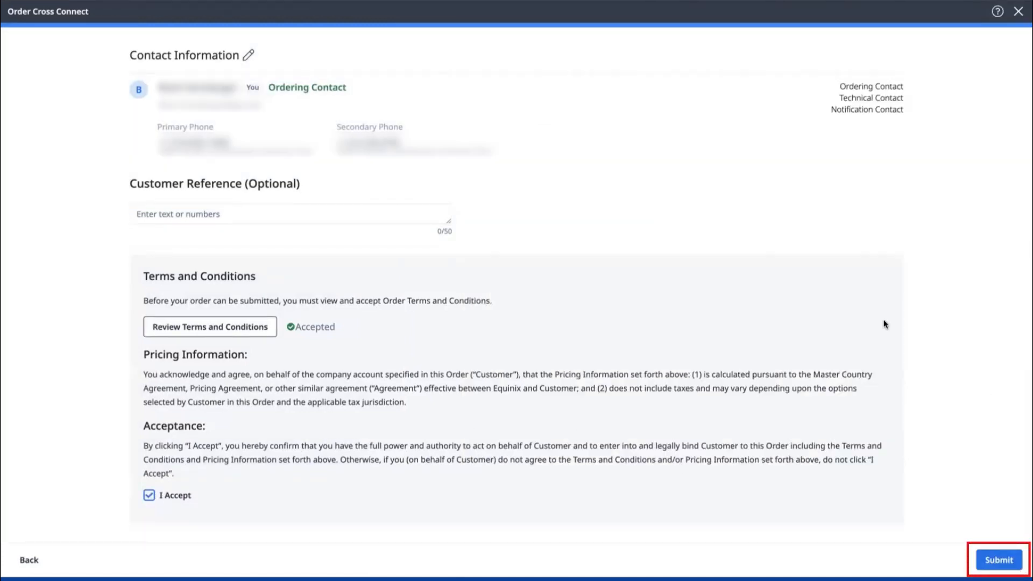
# Download the order summary and submit the cross connect order
pyautogui.scroll(8, 884, 324)
pyautogui.scroll(3, 863, 241)
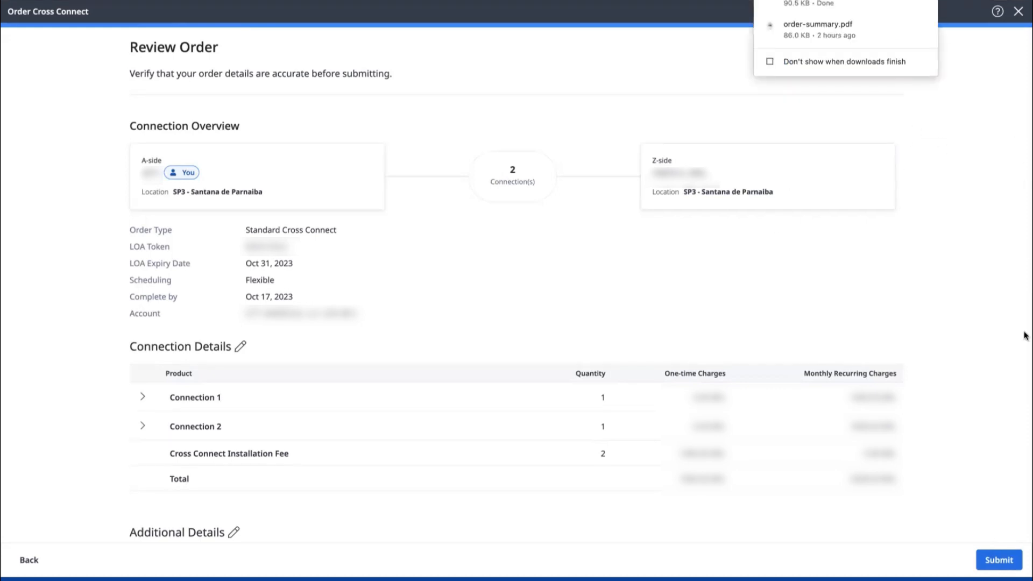
pyautogui.click(1000, 561)
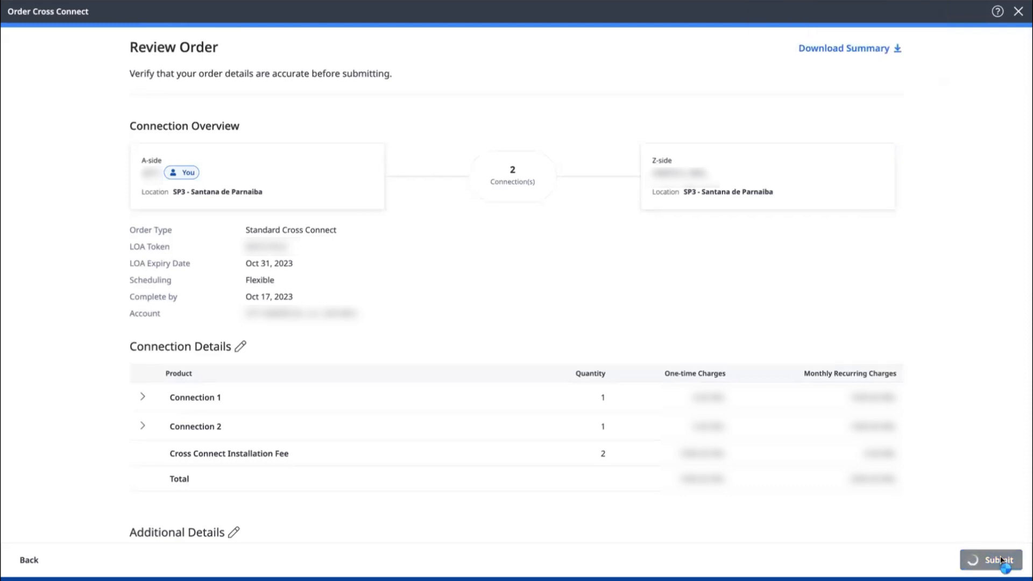